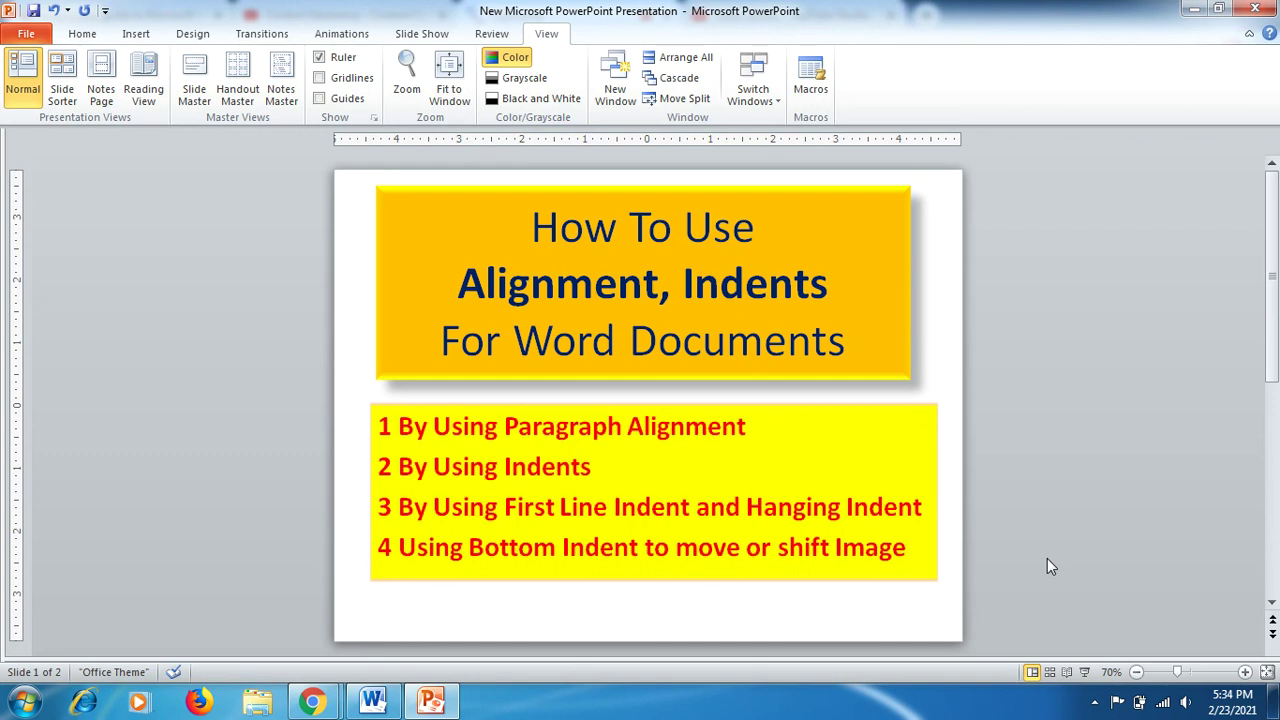
Switch to the Word document with the New Zealand Seaweed text
{"action": "left_click", "coordinate": [372, 703]}
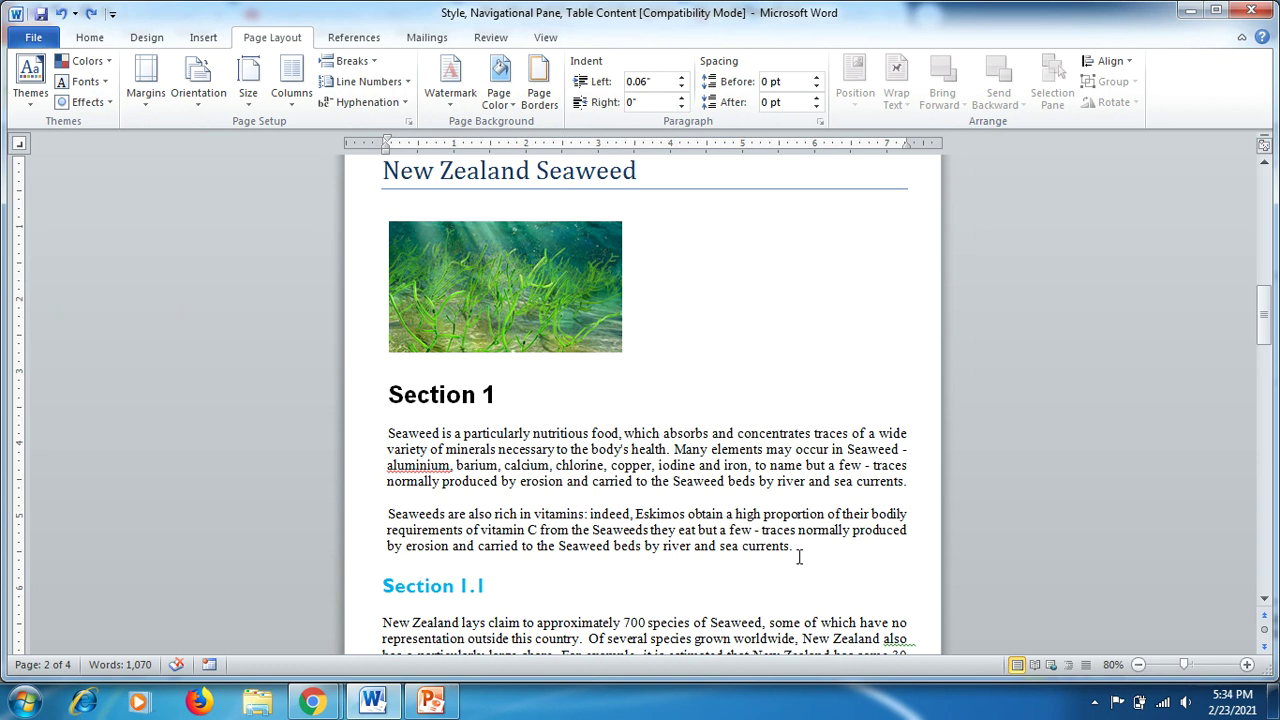
Try a tab indent on the first line of Section 1's first paragraph and remove it again
{"action": "left_click", "coordinate": [387, 433]}
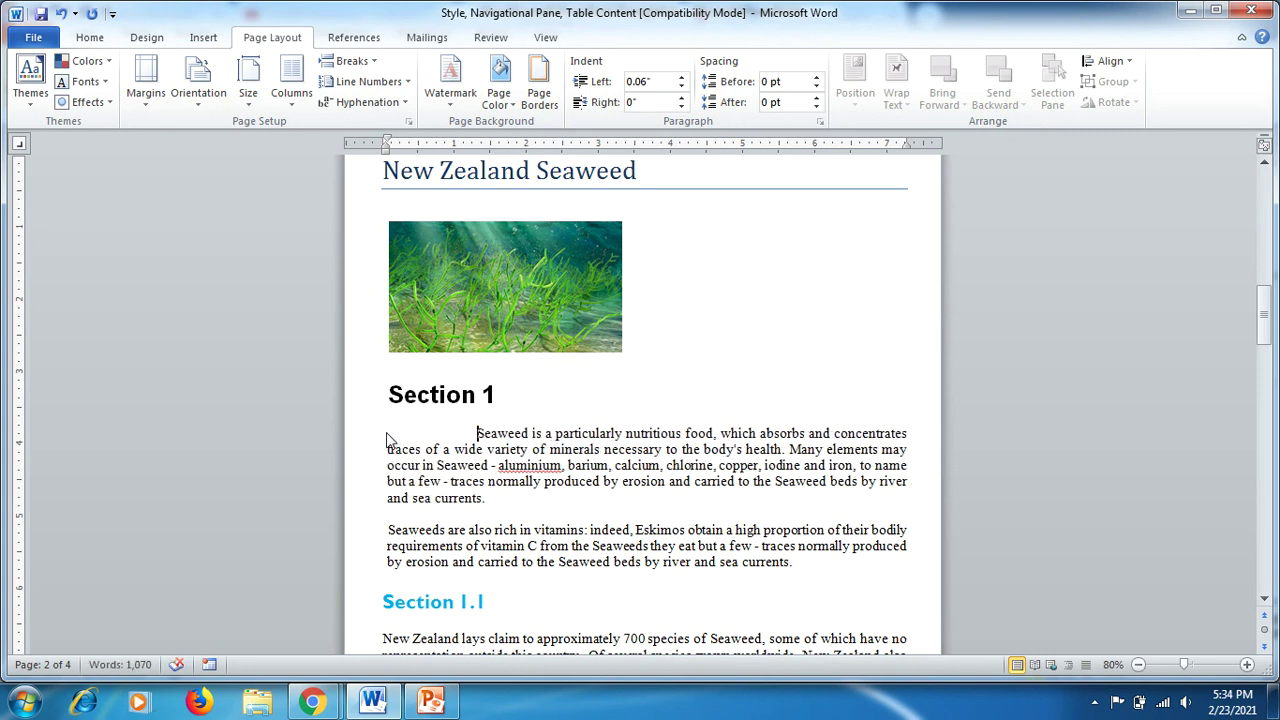
{"action": "key", "text": "ctrl+z"}
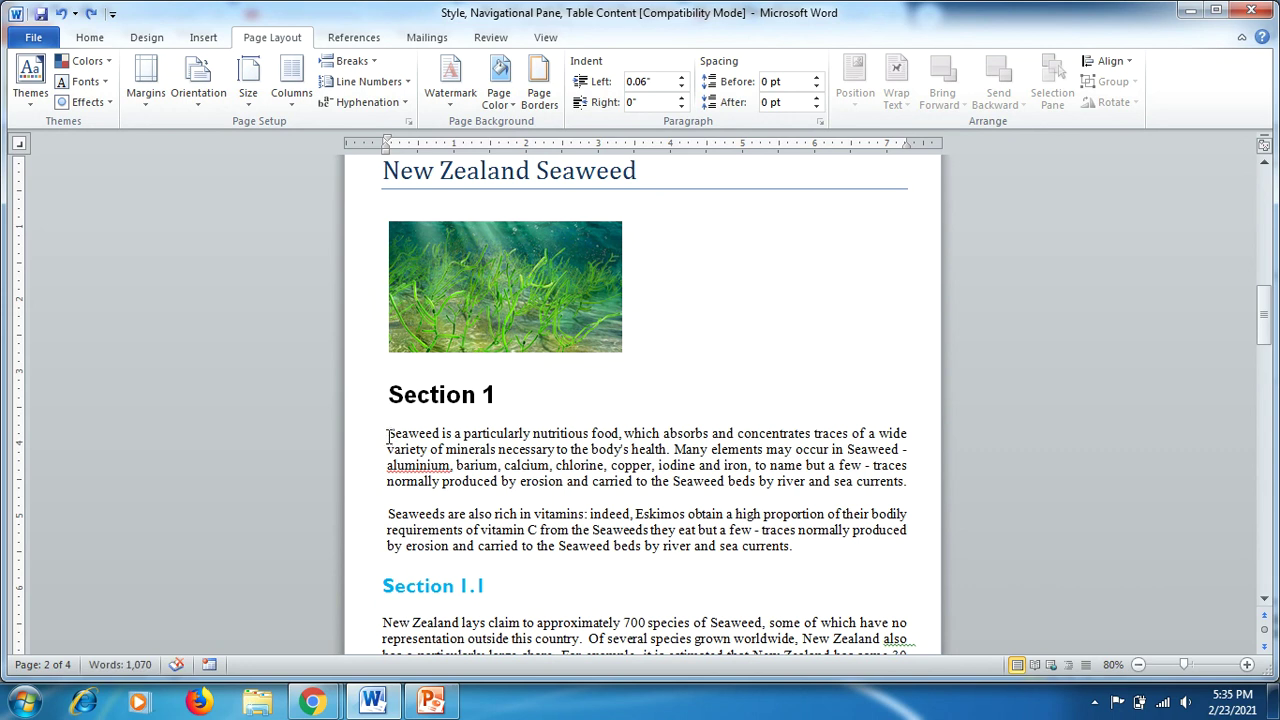
{"action": "key", "text": "Tab"}
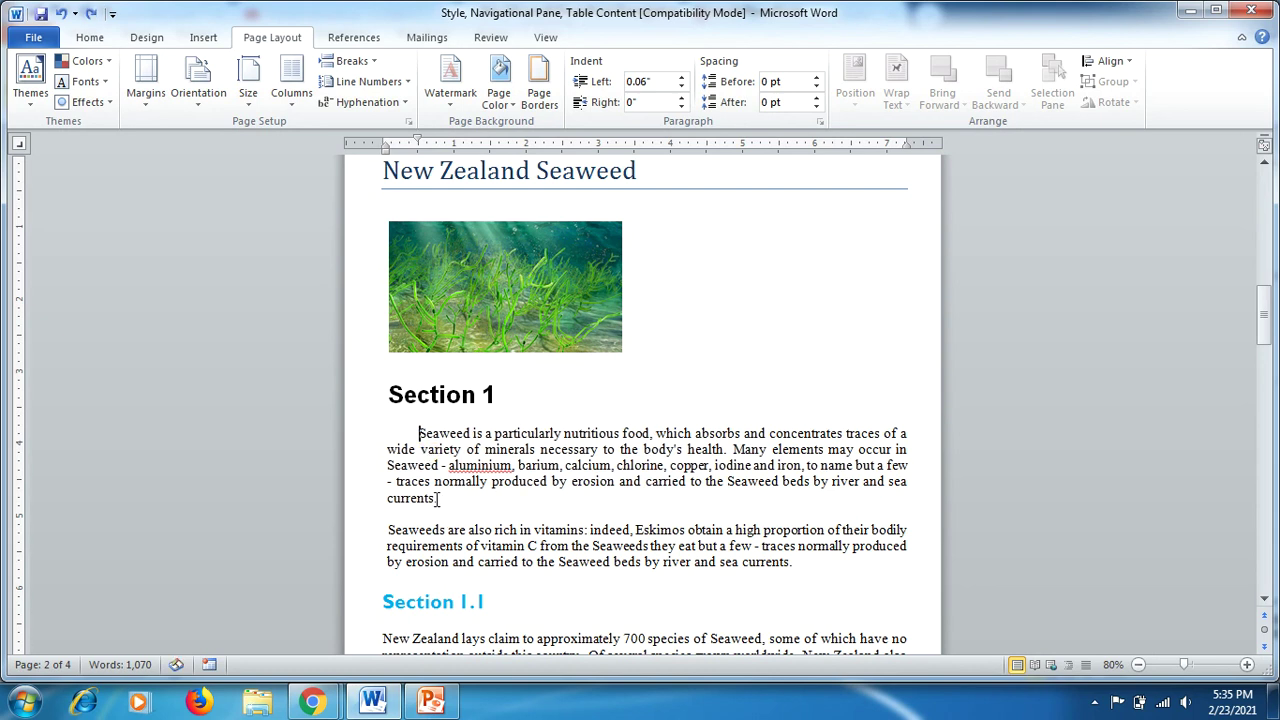
{"action": "key", "text": "BackSpace"}
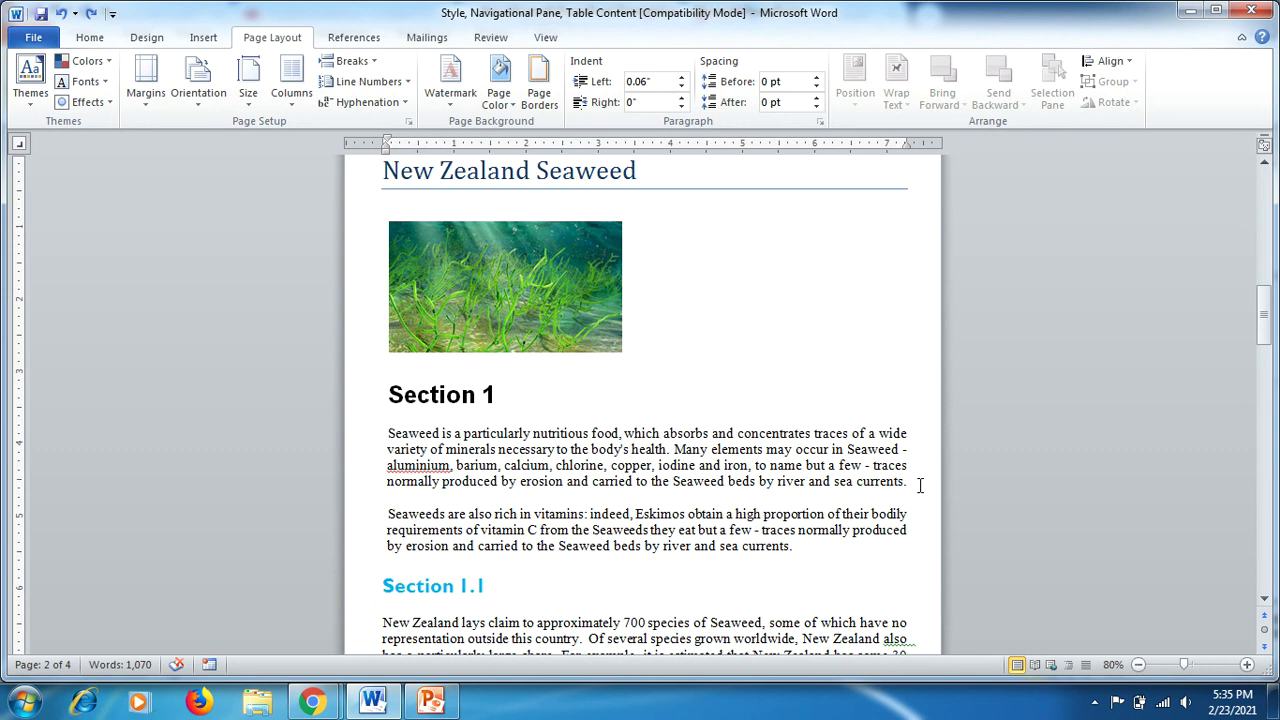
Try left, centre and right alignment on Section 1's first paragraph and return it to justified
{"action": "left_click_drag", "start_coordinate": [914, 486], "coordinate": [386, 434]}
{"action": "left_click", "coordinate": [86, 40]}
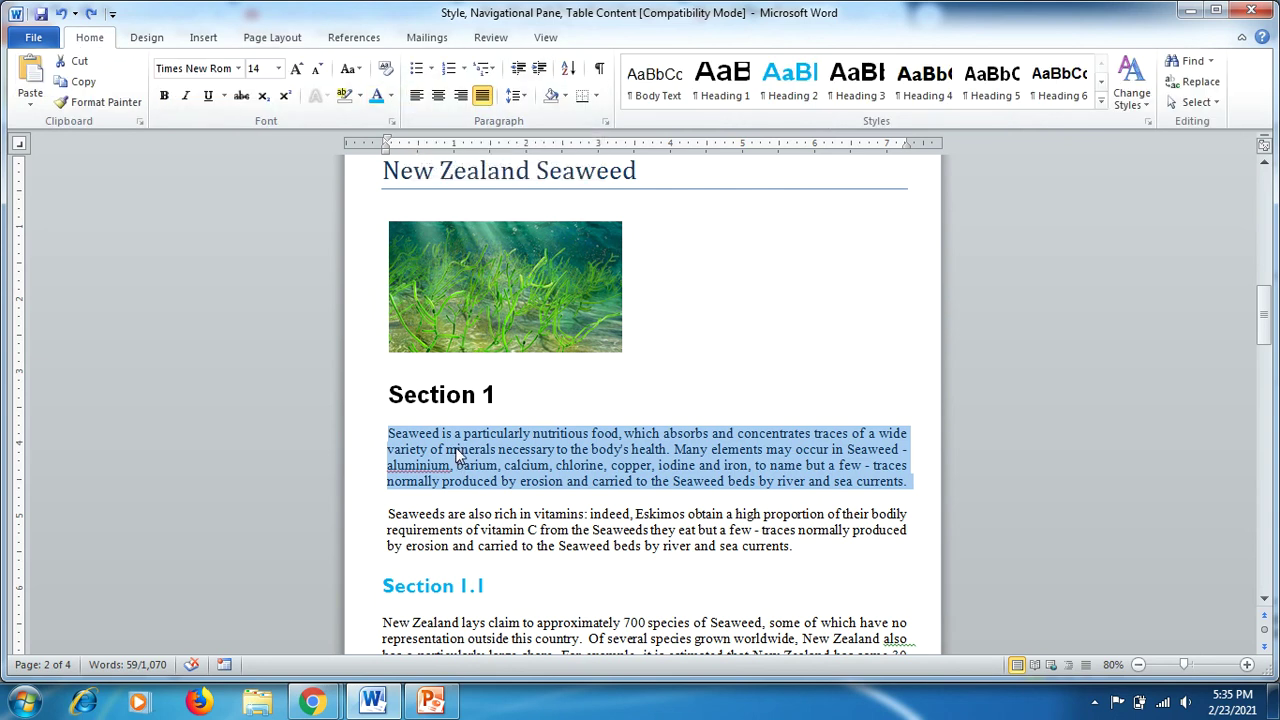
{"action": "left_click", "coordinate": [416, 96]}
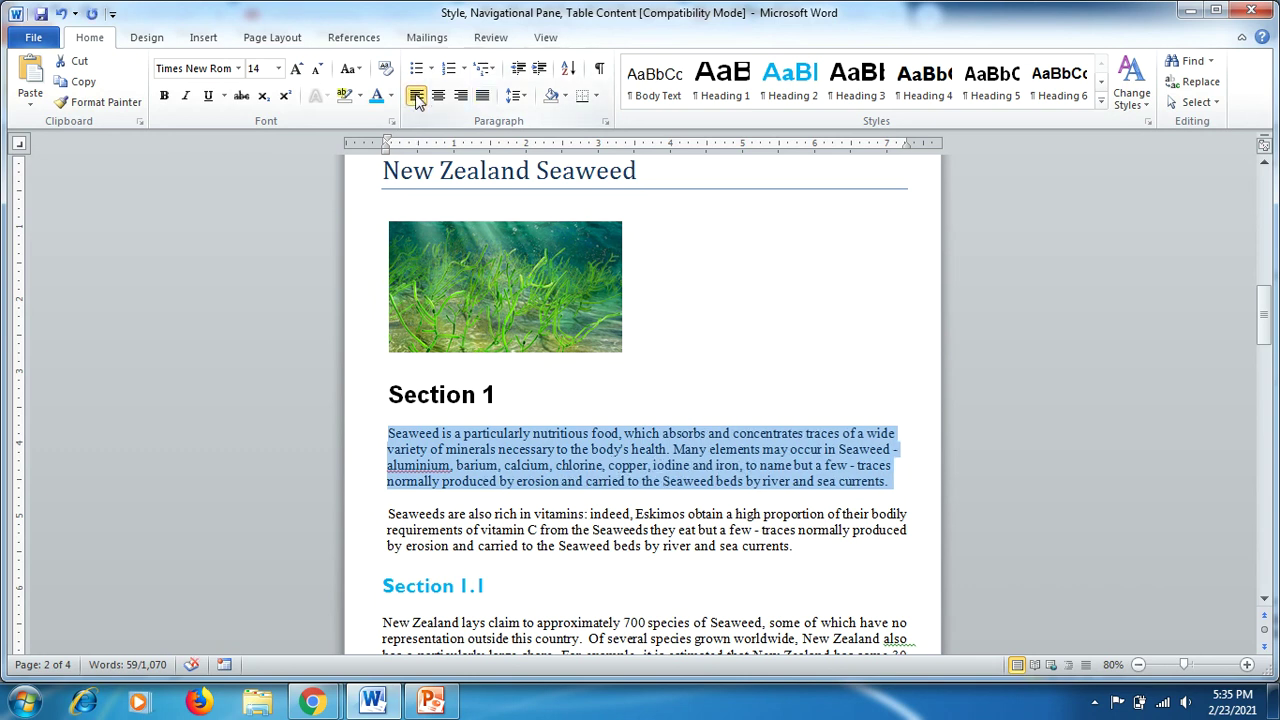
{"action": "left_click", "coordinate": [438, 96]}
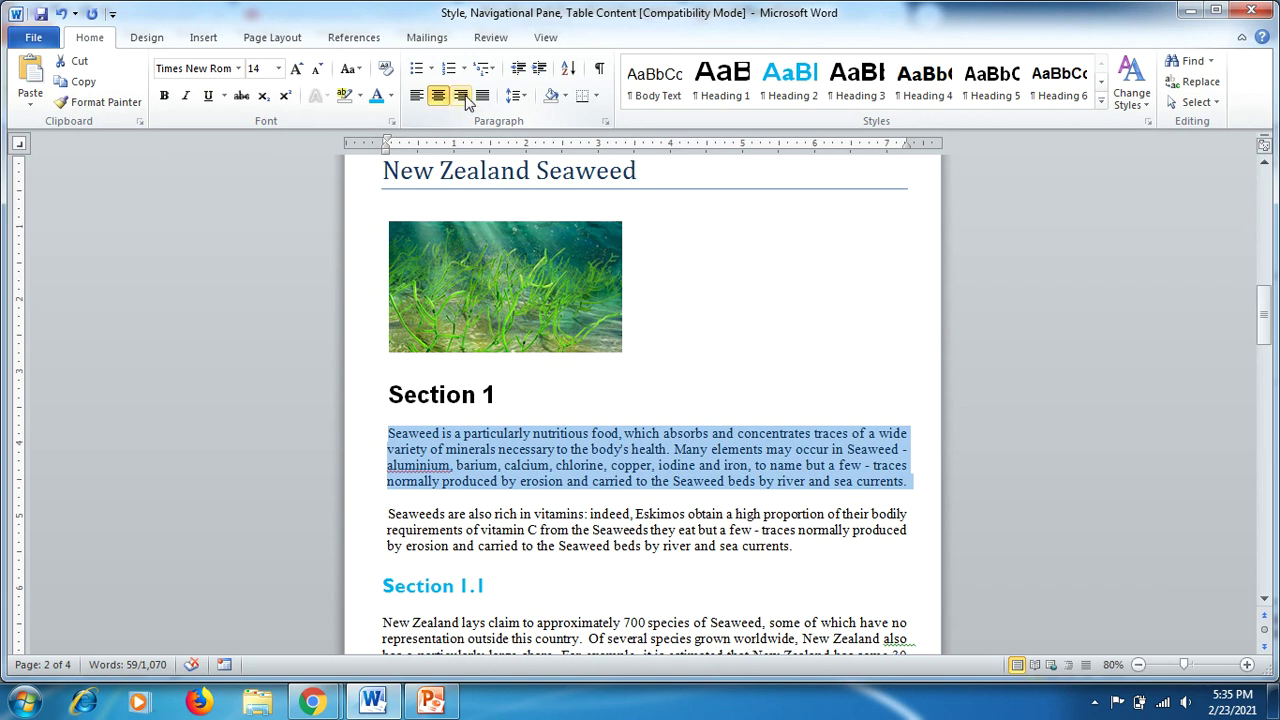
{"action": "left_click", "coordinate": [462, 97]}
{"action": "left_click", "coordinate": [482, 99]}
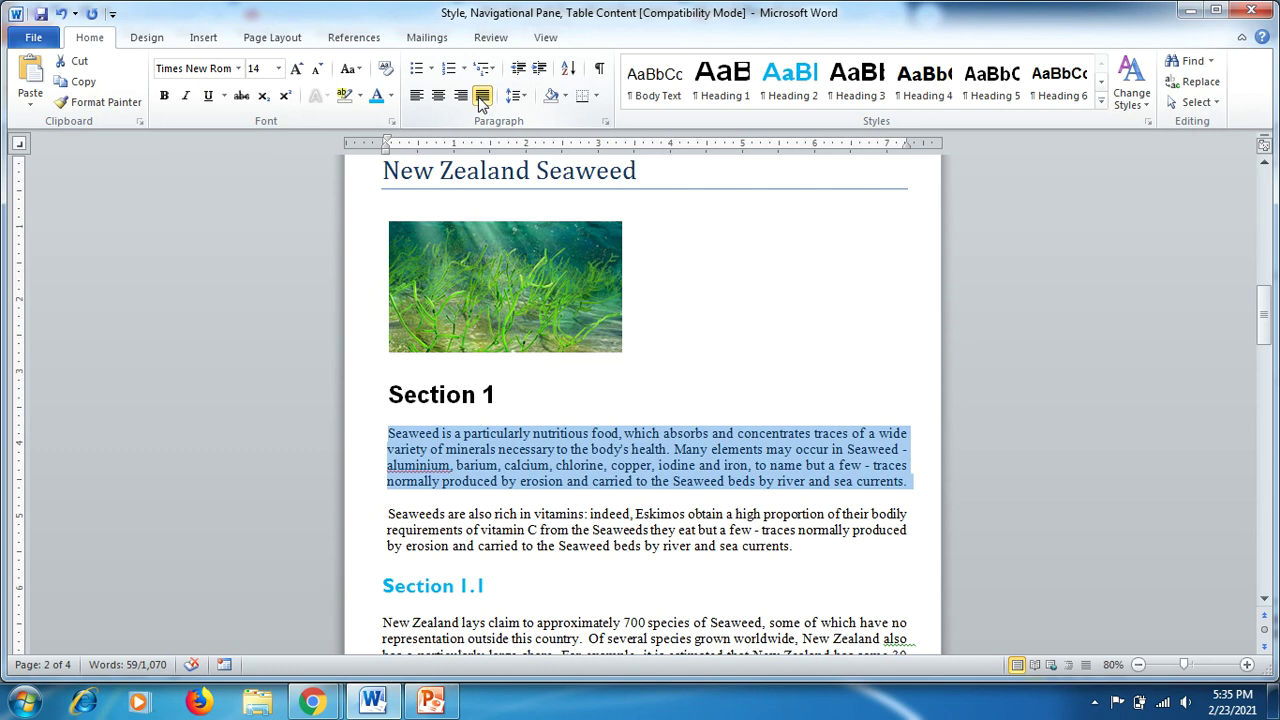
{"action": "left_click", "coordinate": [416, 96]}
{"action": "left_click", "coordinate": [482, 97]}
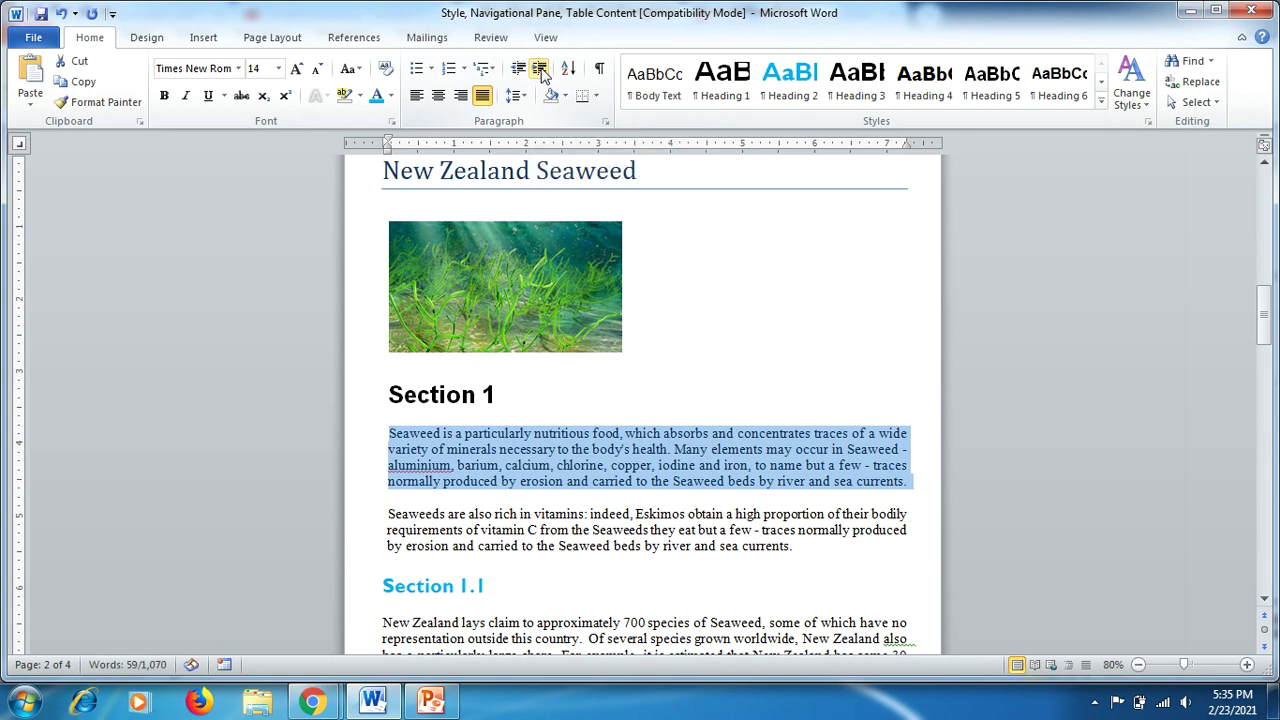
Increase the indent of Section 1's first paragraph by six levels
{"action": "left_click", "coordinate": [540, 72]}
{"action": "left_click", "coordinate": [540, 72]}
{"action": "left_click", "coordinate": [540, 72]}
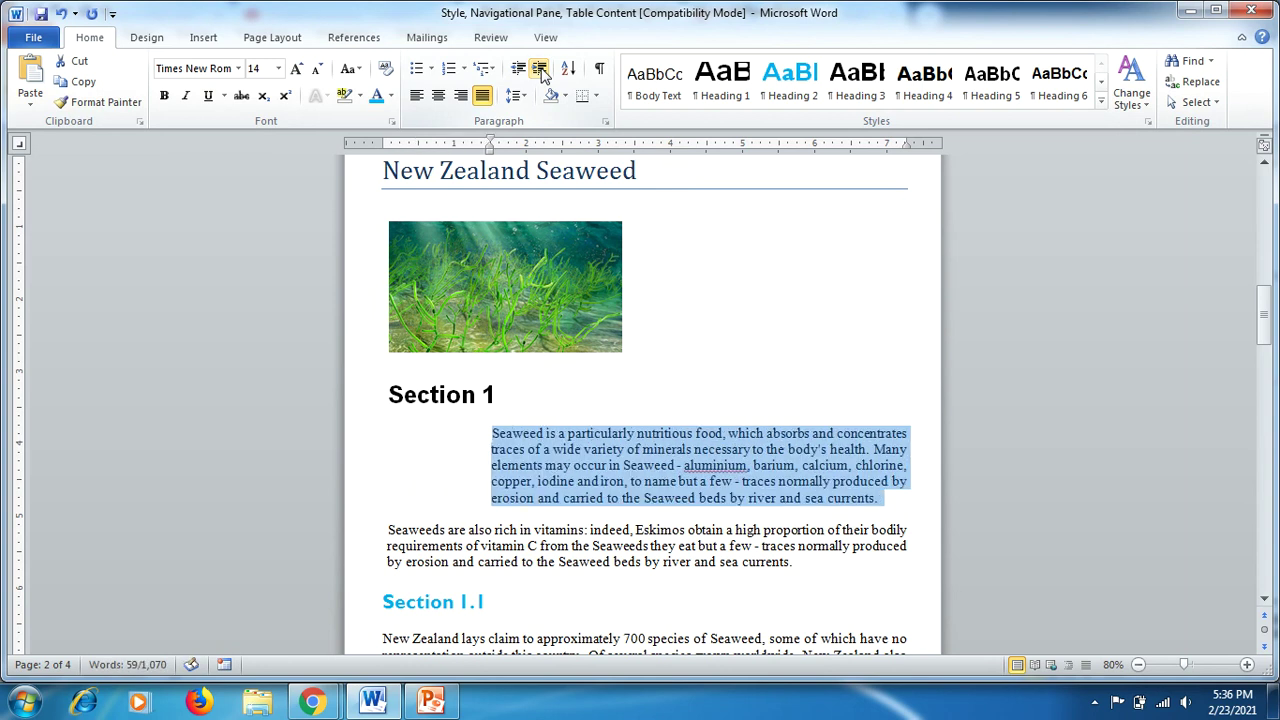
{"action": "left_click", "coordinate": [540, 72]}
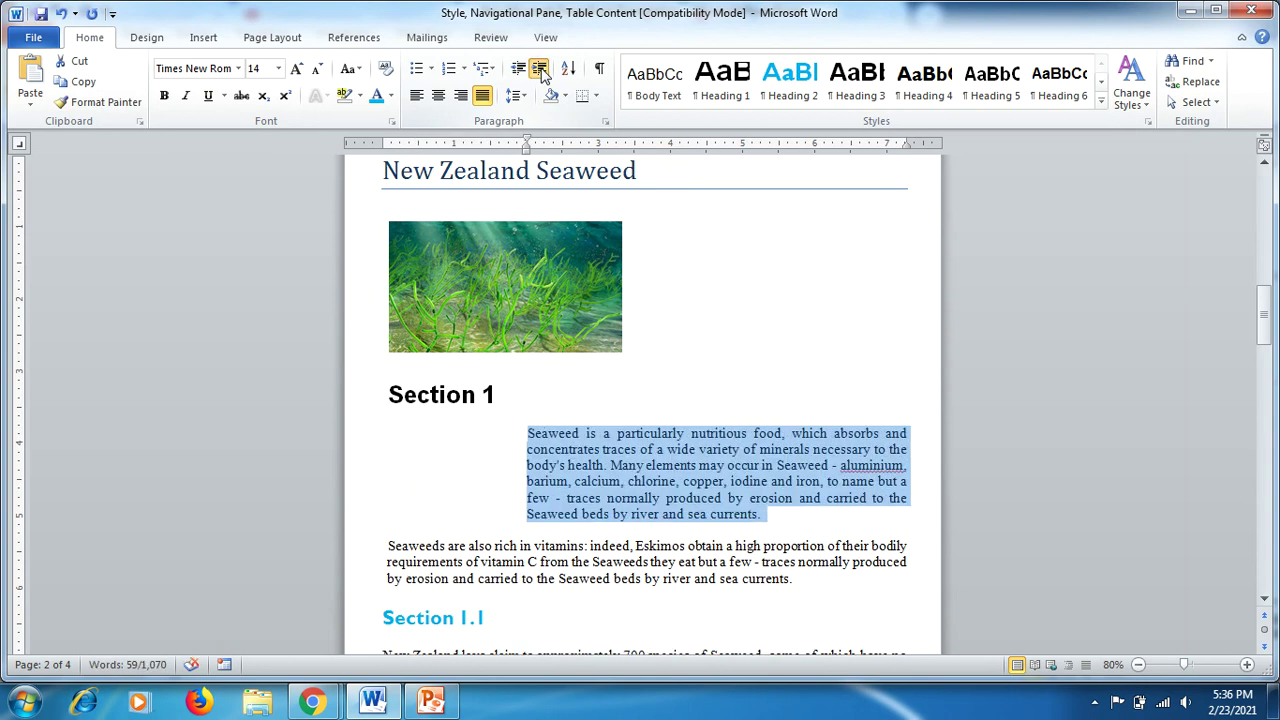
{"action": "left_click", "coordinate": [540, 72]}
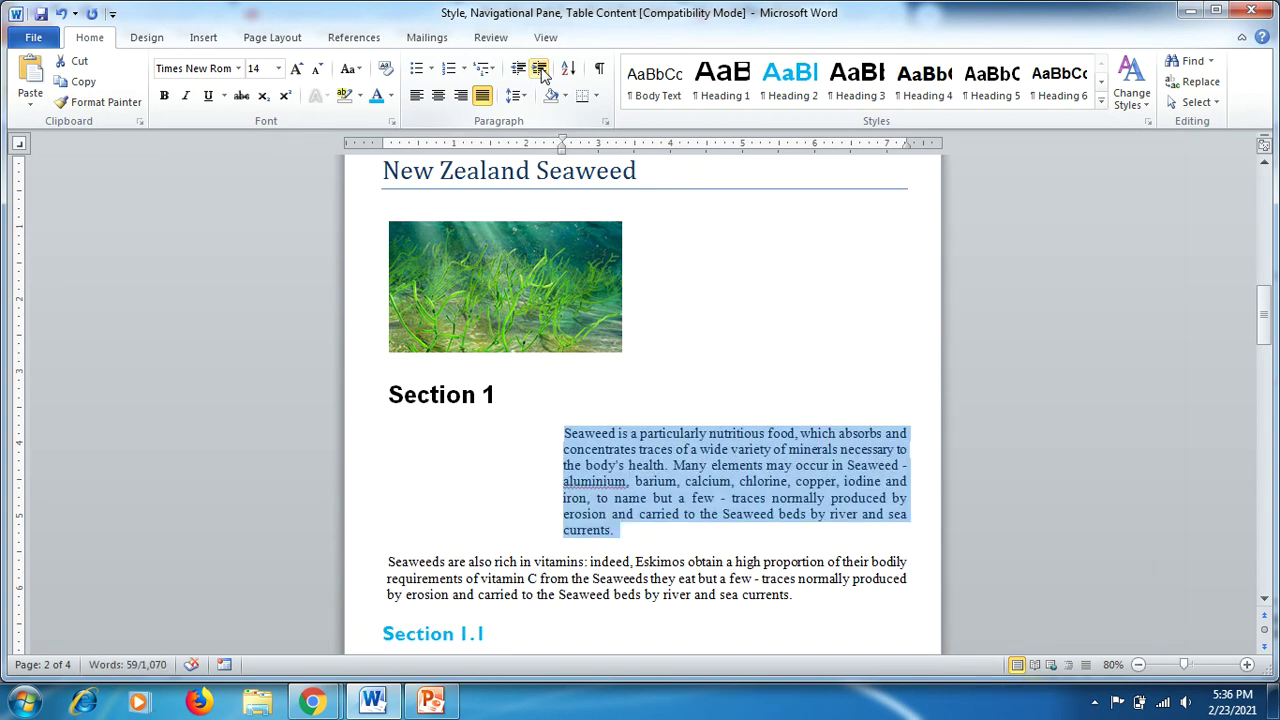
{"action": "left_click", "coordinate": [540, 72]}
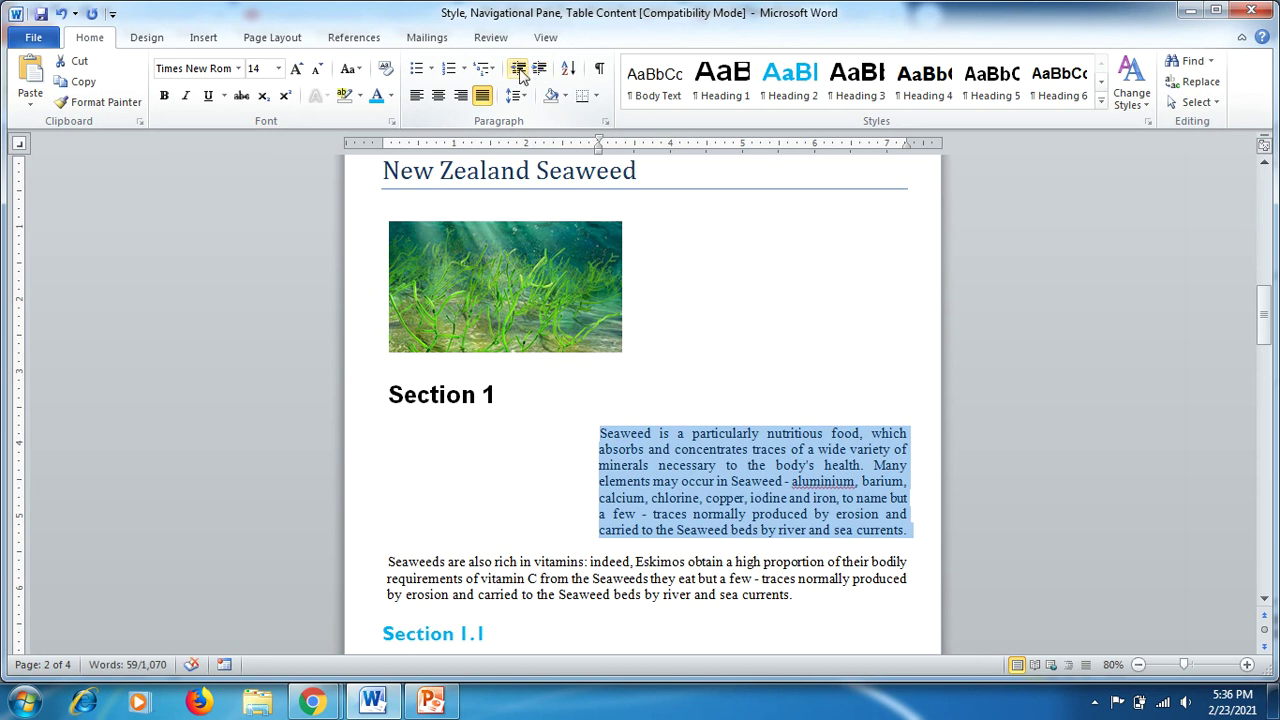
Decrease the indent of Section 1's first paragraph by six levels
{"action": "left_click", "coordinate": [519, 72]}
{"action": "left_click", "coordinate": [519, 72]}
{"action": "left_click", "coordinate": [519, 72]}
{"action": "left_click", "coordinate": [519, 72]}
{"action": "left_click", "coordinate": [519, 72]}
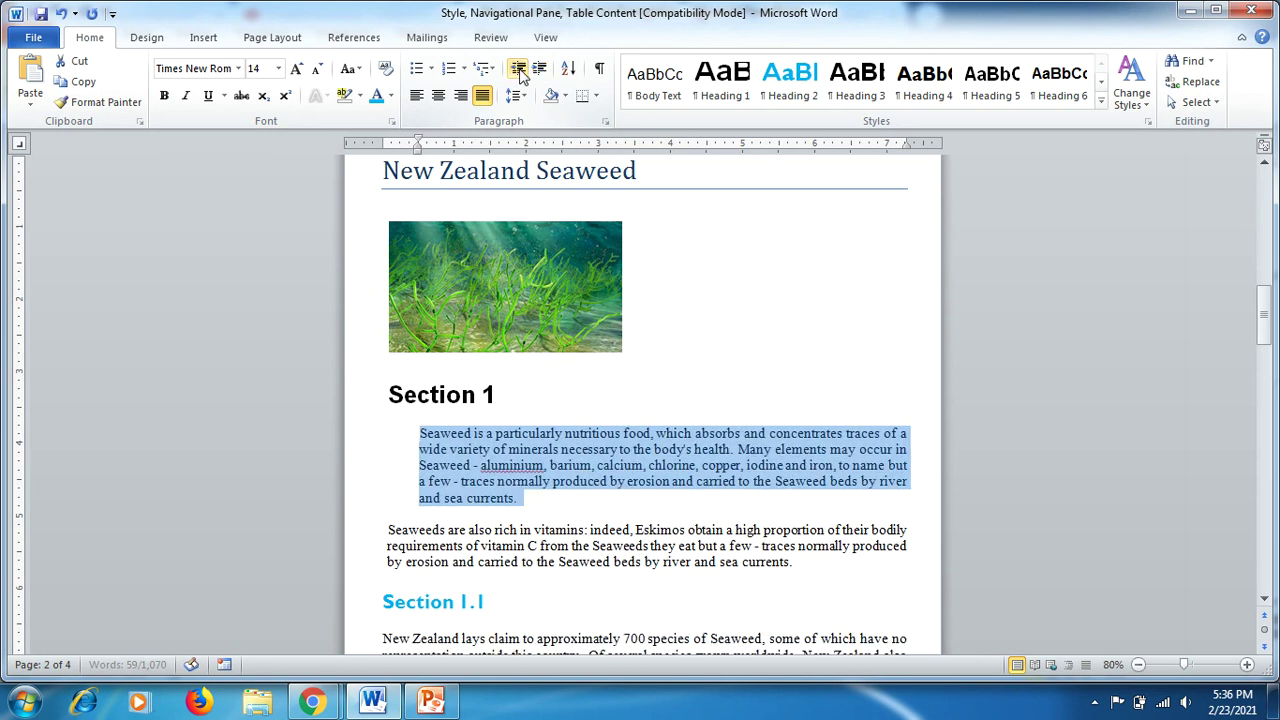
{"action": "left_click", "coordinate": [519, 72]}
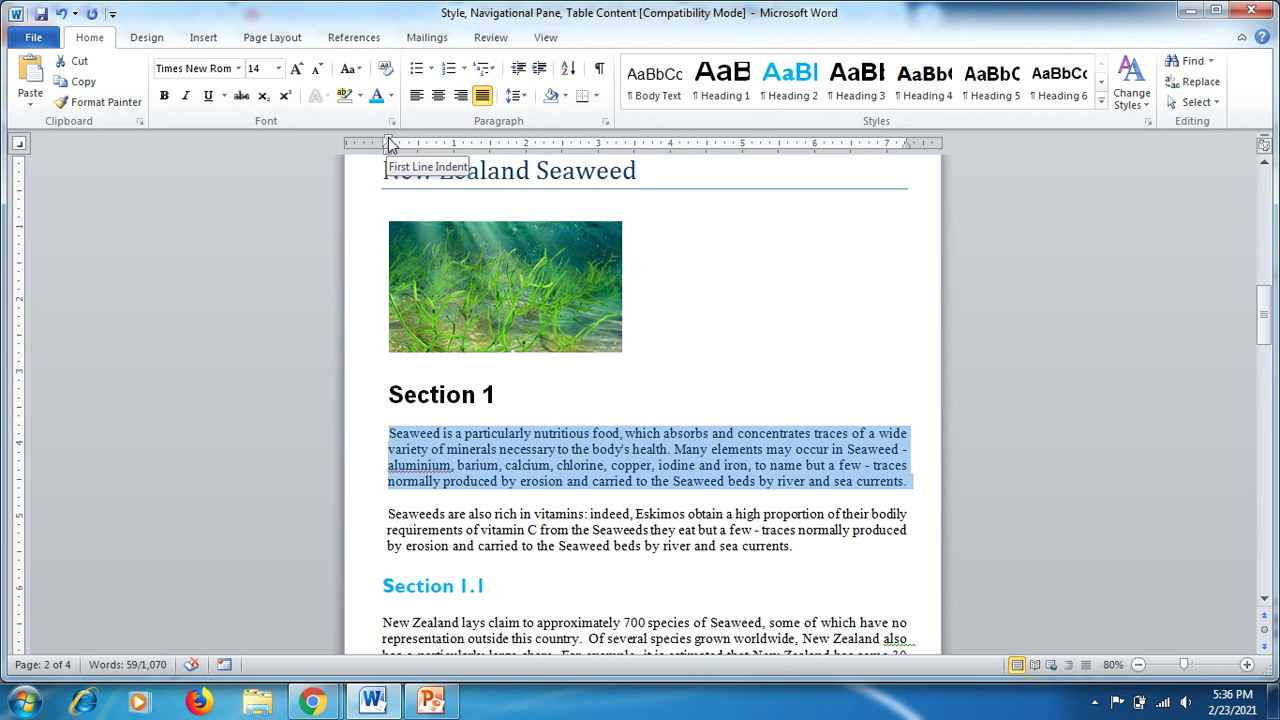
Move the first-line indent of Section 1's first paragraph to about 1.2" on the ruler
{"action": "left_click_drag", "start_coordinate": [389, 143], "coordinate": [467, 156]}
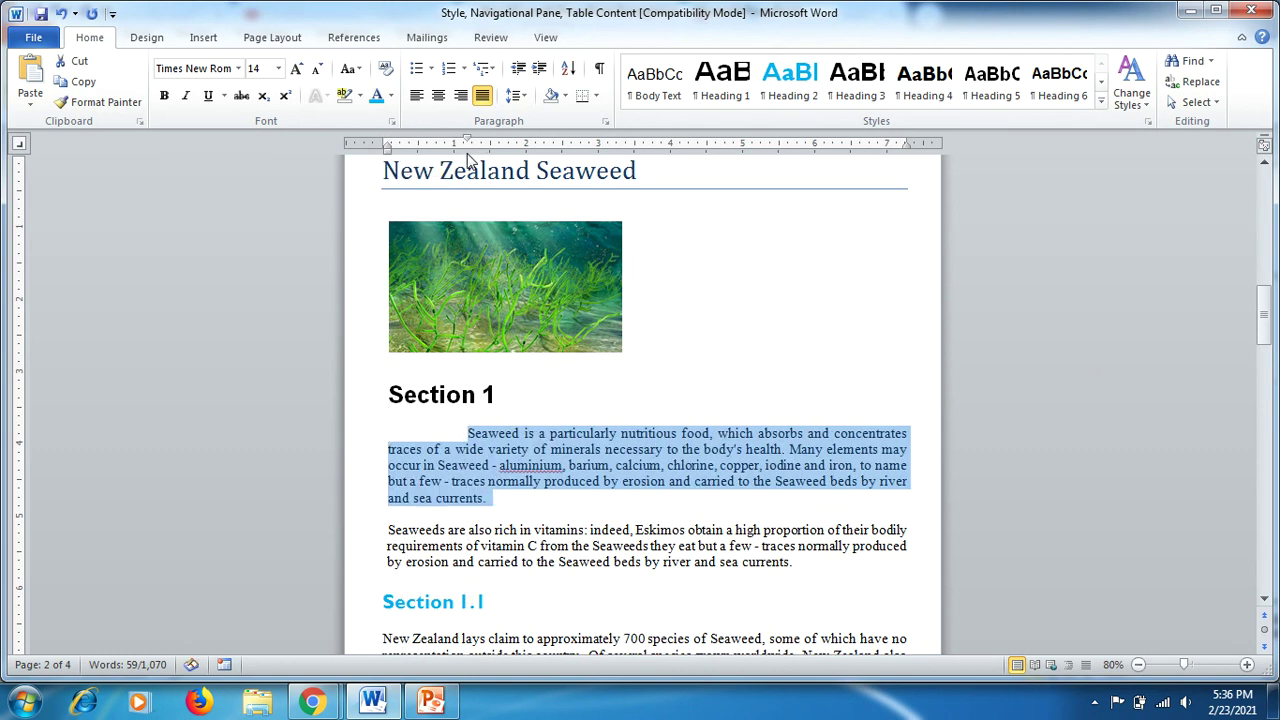
{"action": "left_click", "coordinate": [467, 436]}
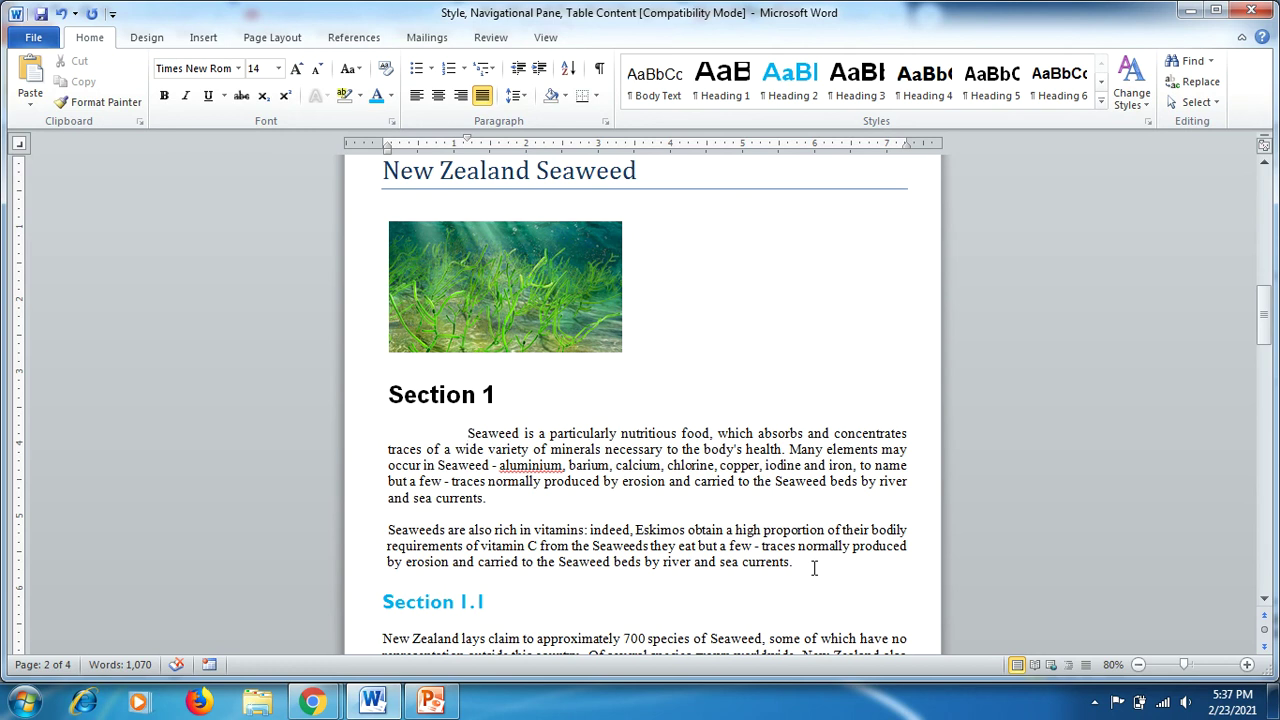
Give Section 1's second paragraph a hanging indent at about 0.9" on the ruler
{"action": "left_click_drag", "start_coordinate": [790, 563], "coordinate": [401, 541]}
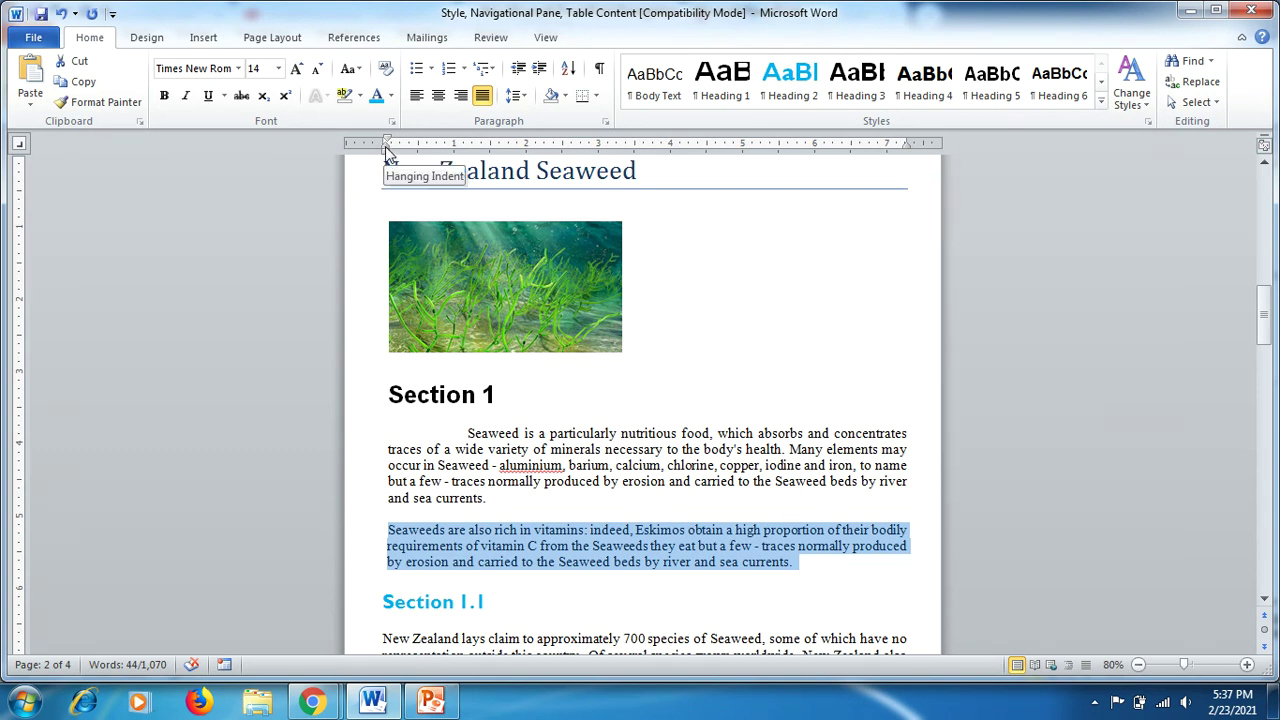
{"action": "left_click_drag", "start_coordinate": [385, 146], "coordinate": [449, 150]}
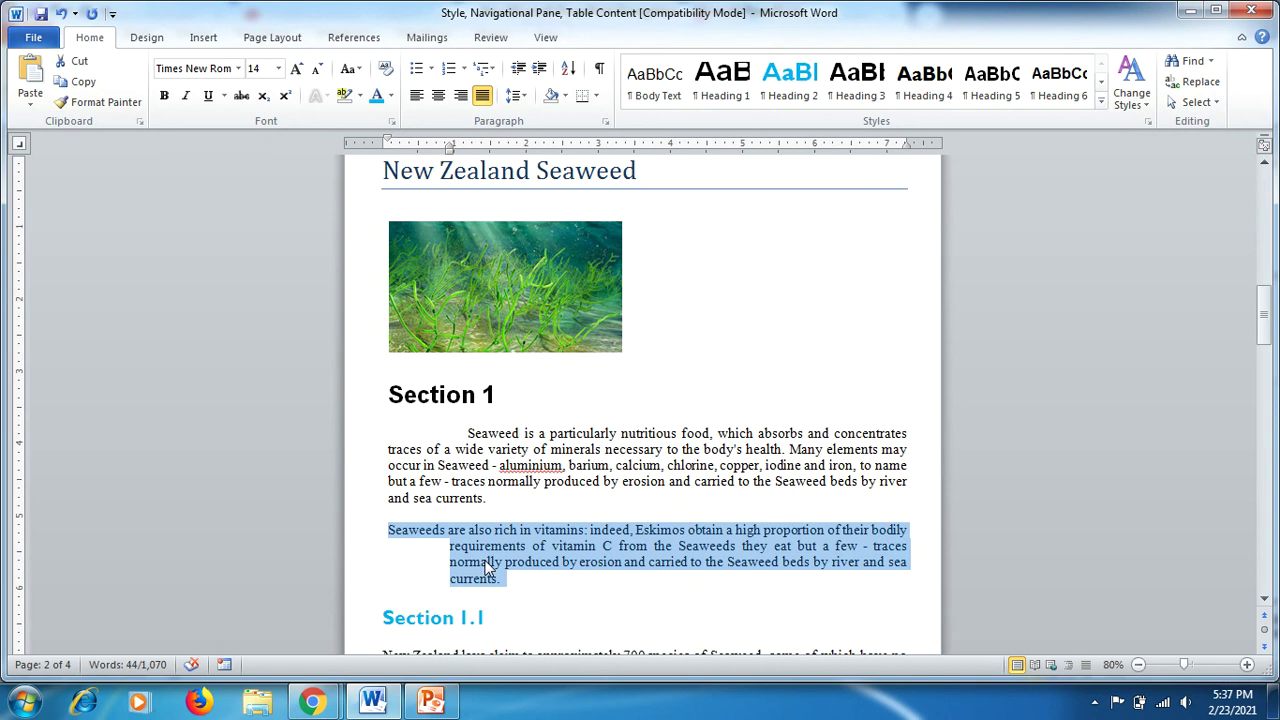
{"action": "left_click", "coordinate": [519, 396]}
Increase the left indent of the seaweed picture to 0.8"
{"action": "left_click", "coordinate": [506, 307]}
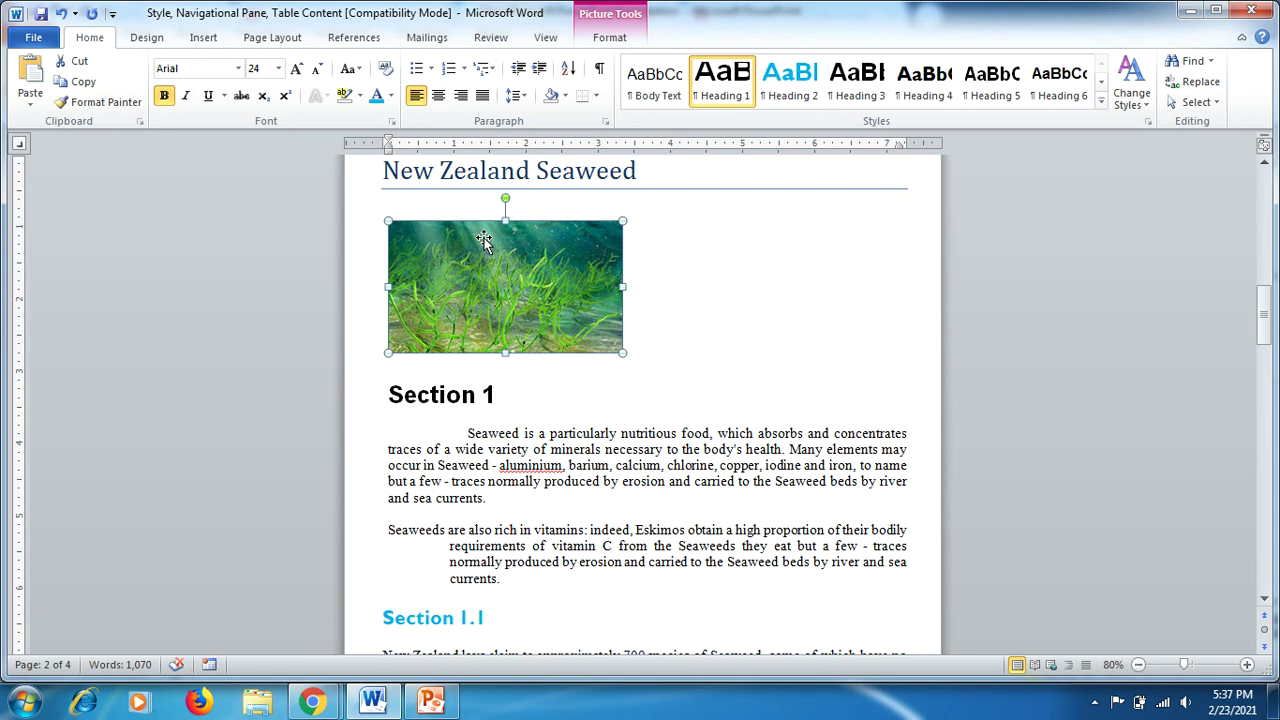
{"action": "left_click", "coordinate": [277, 40]}
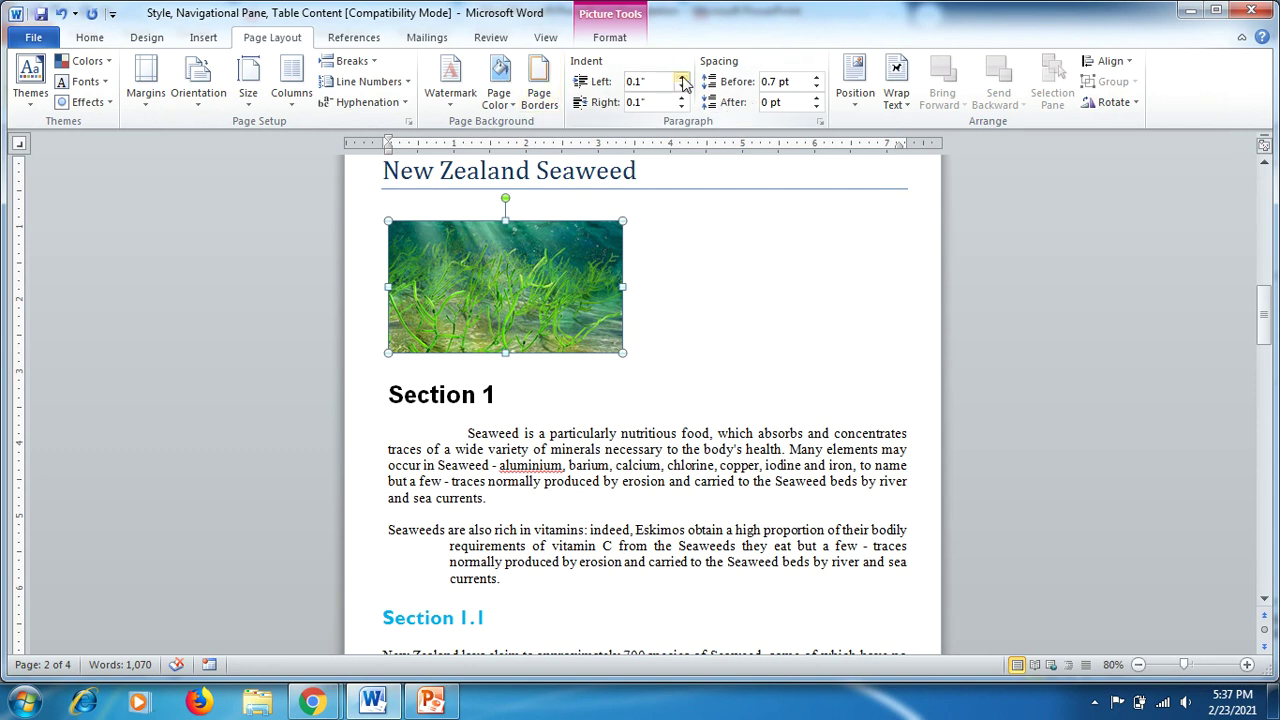
{"action": "left_click", "coordinate": [681, 77]}
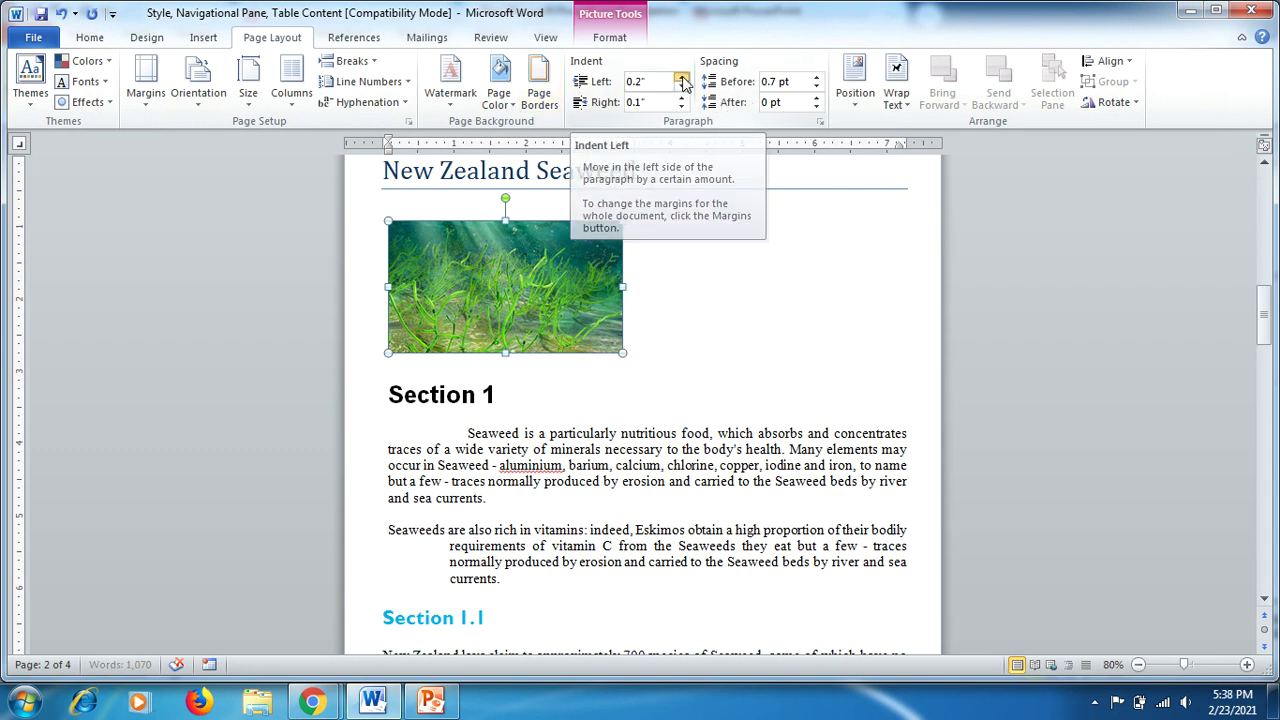
{"action": "left_click", "coordinate": [681, 77]}
{"action": "left_click", "coordinate": [681, 77]}
{"action": "left_click", "coordinate": [681, 77]}
{"action": "left_click", "coordinate": [681, 77]}
{"action": "left_click", "coordinate": [681, 77]}
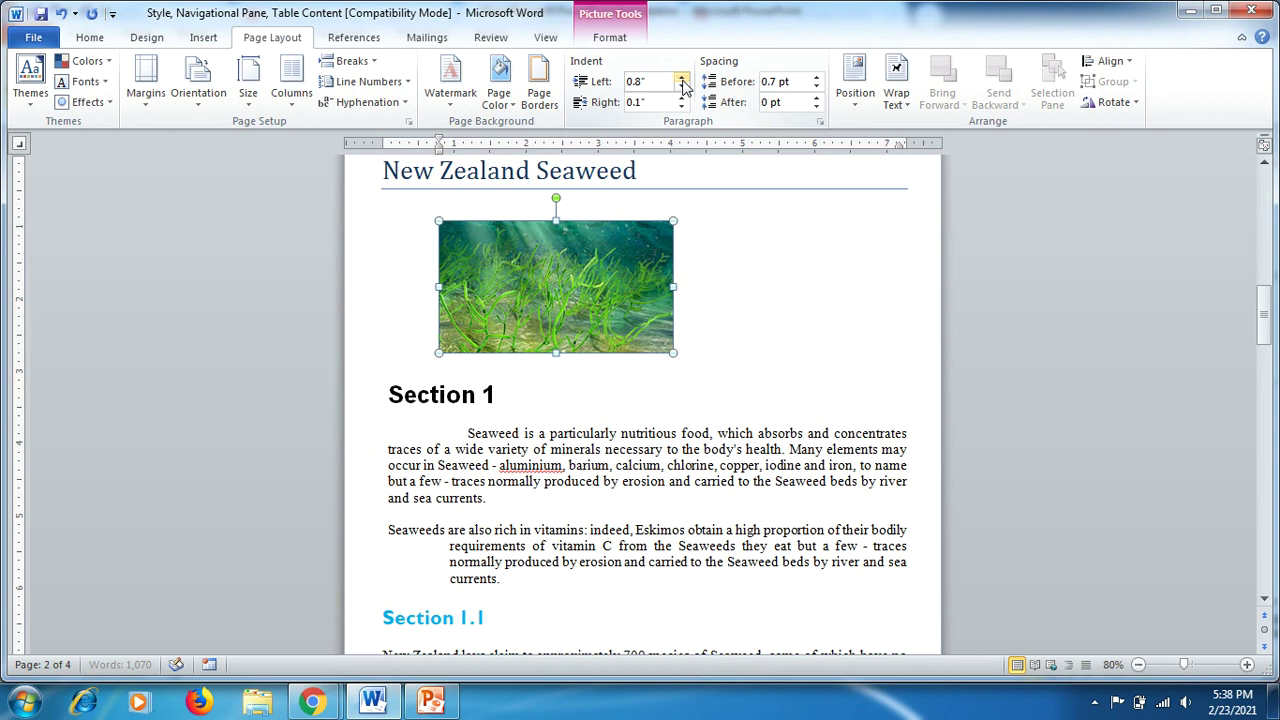
Reduce the seaweed picture's left indent to 0.1" and deselect the picture
{"action": "left_click", "coordinate": [681, 88]}
{"action": "left_click", "coordinate": [681, 88]}
{"action": "left_click", "coordinate": [681, 88]}
{"action": "left_click", "coordinate": [681, 88]}
{"action": "left_click", "coordinate": [681, 88]}
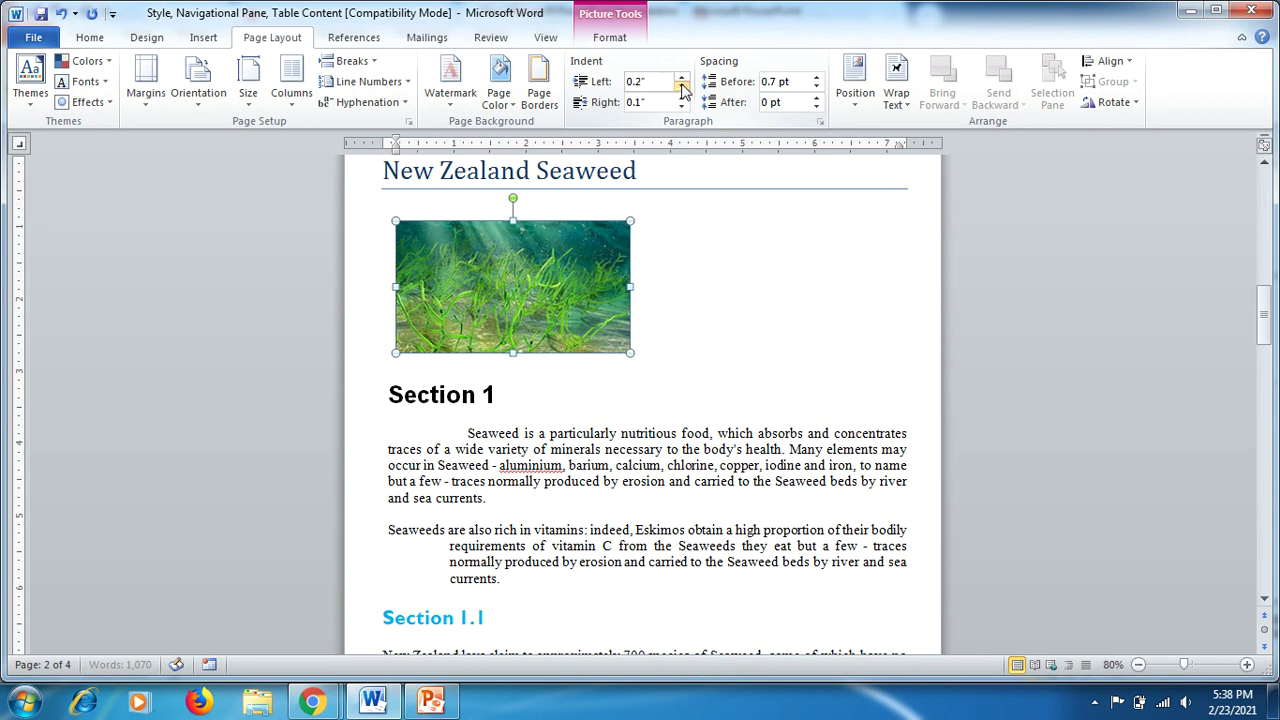
{"action": "left_click", "coordinate": [681, 88]}
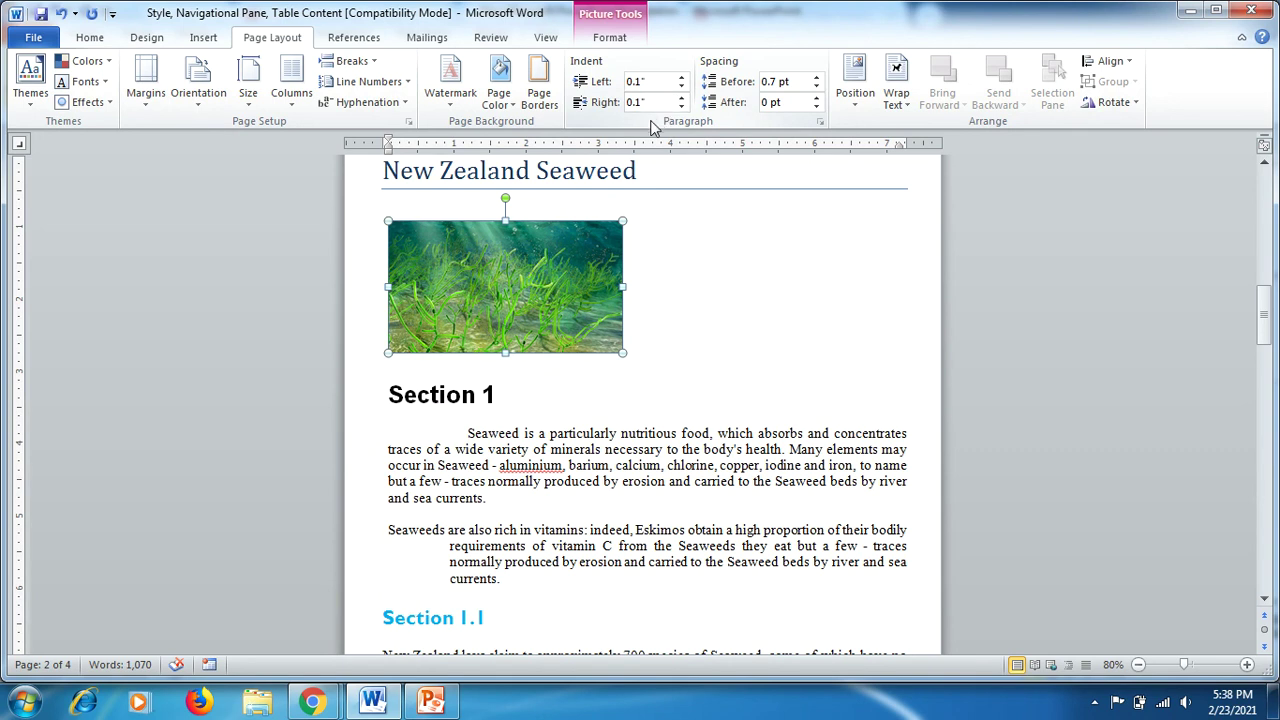
{"action": "left_click", "coordinate": [493, 434]}
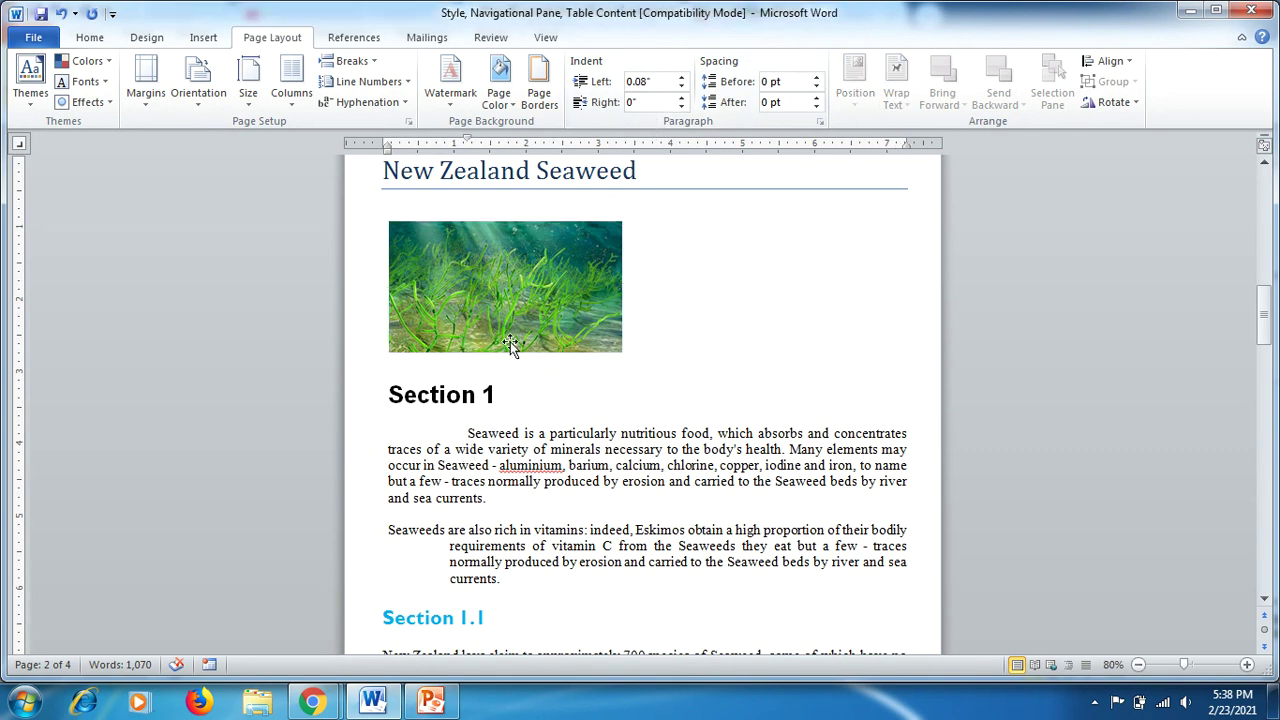
Shift the seaweed picture across the page with a 4.31" left indent and place a tab stop at about 1" on the ruler
{"action": "left_click", "coordinate": [496, 300]}
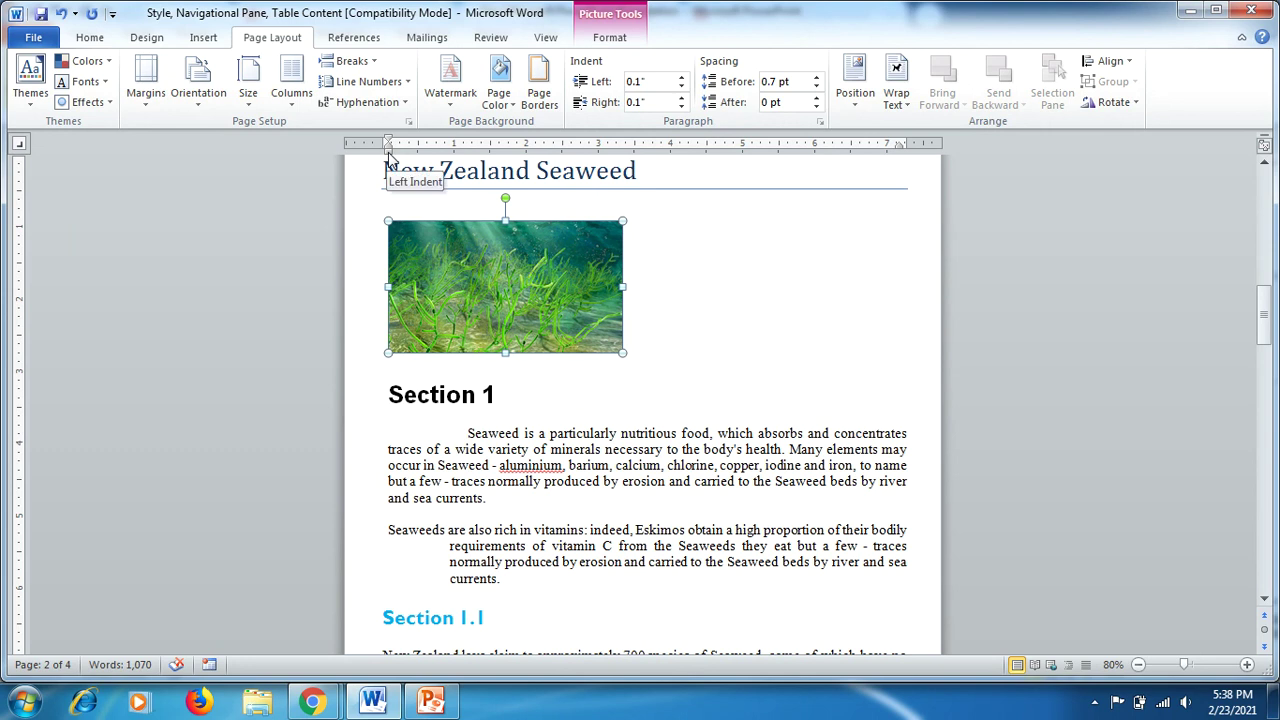
{"action": "mouse_move", "coordinate": [390, 158]}
{"action": "left_mouse_down"}
{"action": "mouse_move", "coordinate": [501, 173]}
{"action": "mouse_move", "coordinate": [500, 158]}
{"action": "mouse_move", "coordinate": [812, 170]}
{"action": "mouse_move", "coordinate": [770, 152]}
{"action": "mouse_move", "coordinate": [691, 157]}
{"action": "left_mouse_up"}
{"action": "left_click", "coordinate": [693, 147]}
{"action": "left_click", "coordinate": [454, 146]}
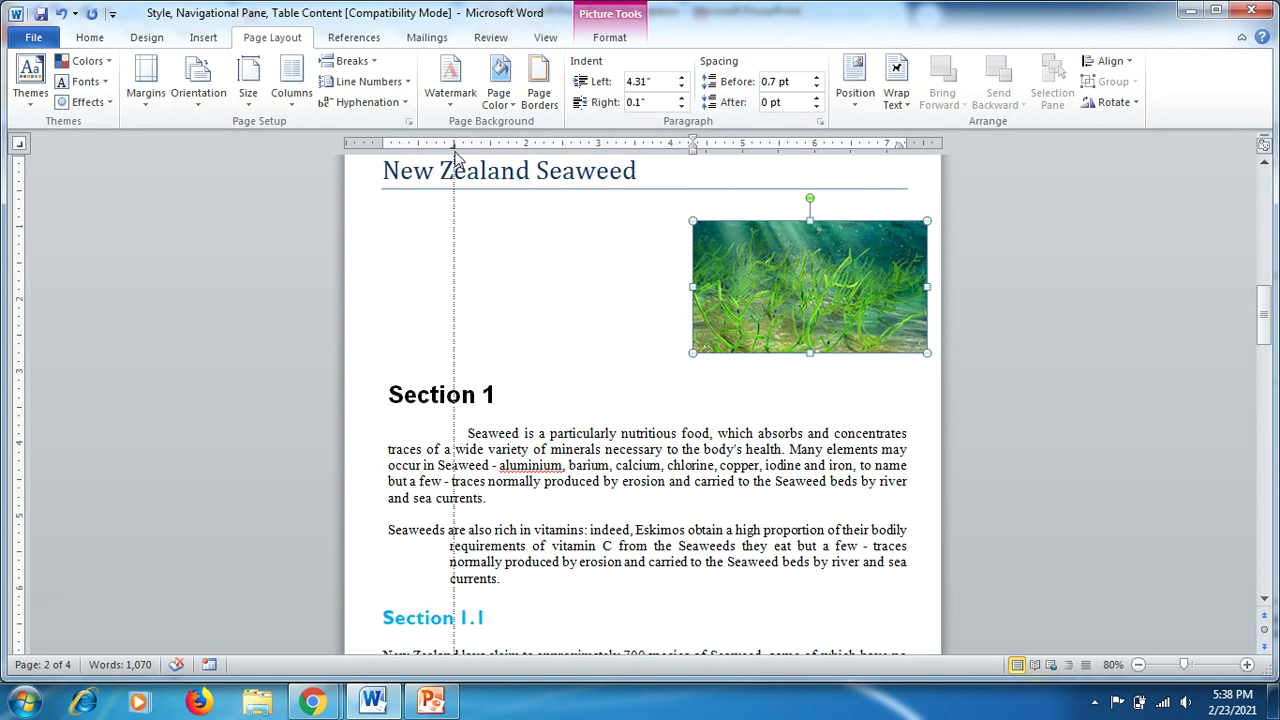
{"action": "left_click_drag", "start_coordinate": [454, 152], "coordinate": [458, 168]}
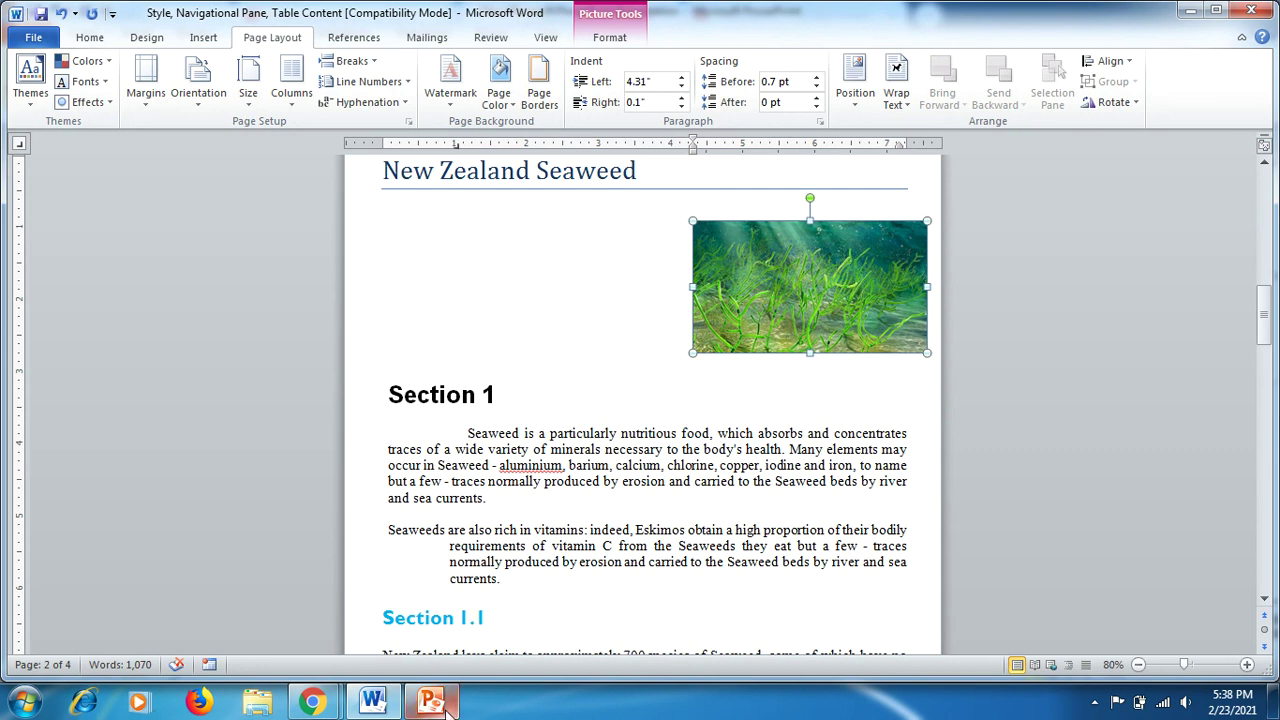
Switch to the PowerPoint presentation and show its second slide
{"action": "mouse_move", "coordinate": [448, 706]}
{"action": "left_click", "coordinate": [420, 590]}
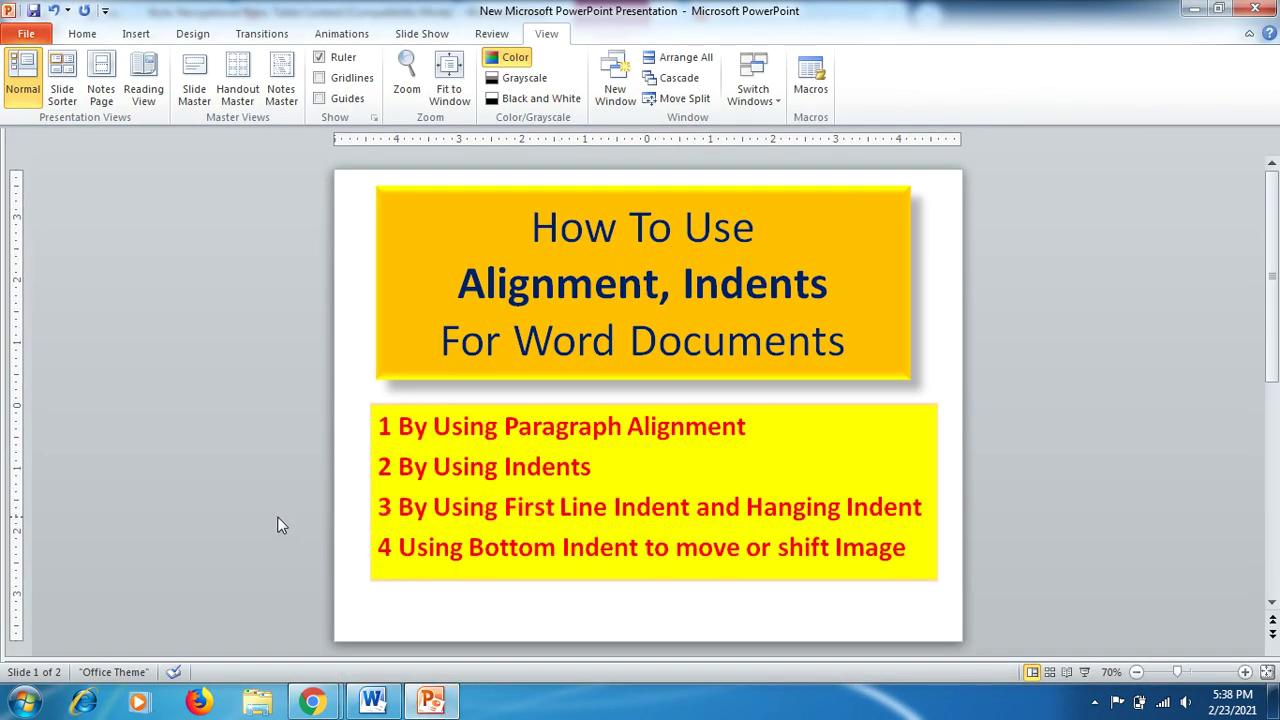
{"action": "scroll", "coordinate": [280, 524], "scroll_direction": "down", "scroll_amount": 1}
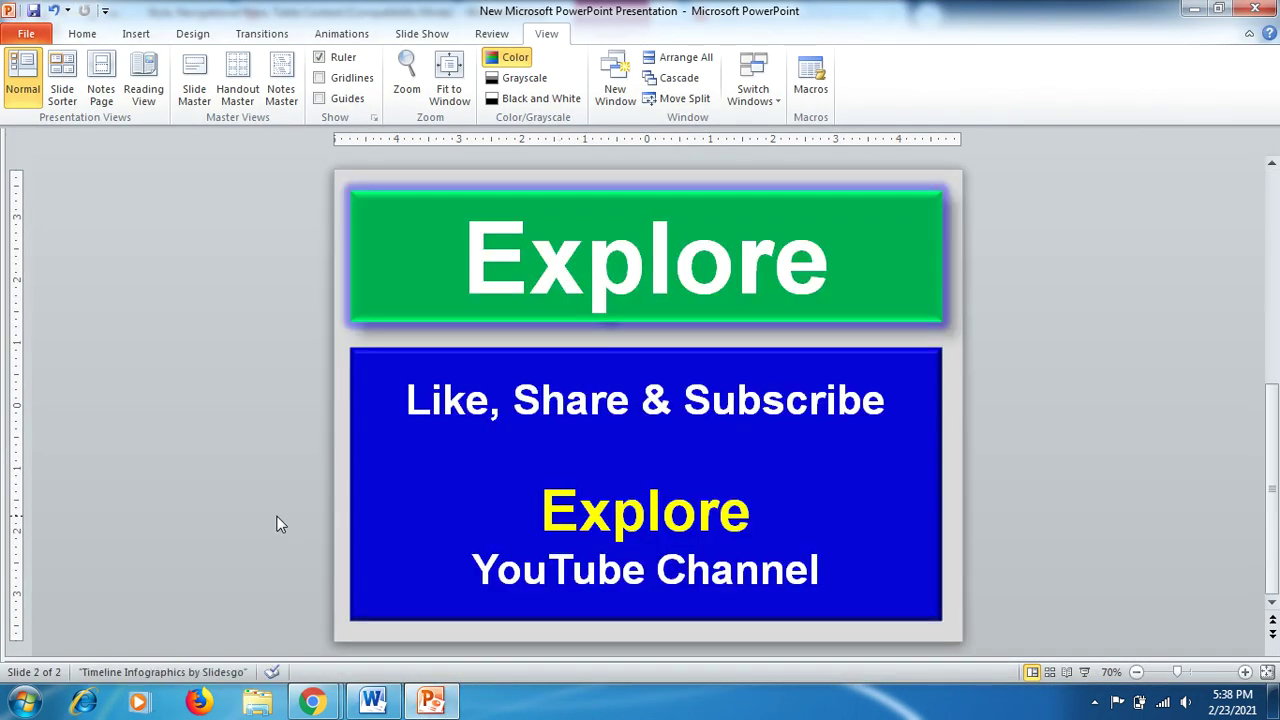